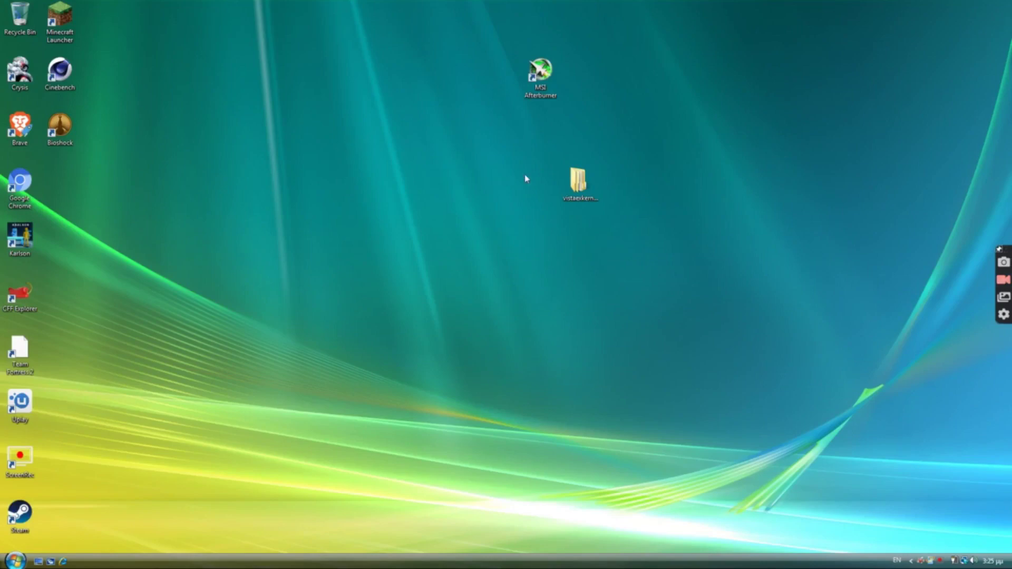
- Open Computer's System properties (Vista Business SP2, Core 2 Duo T9550, 2,00 GB RAM) and centre the window
key(super)
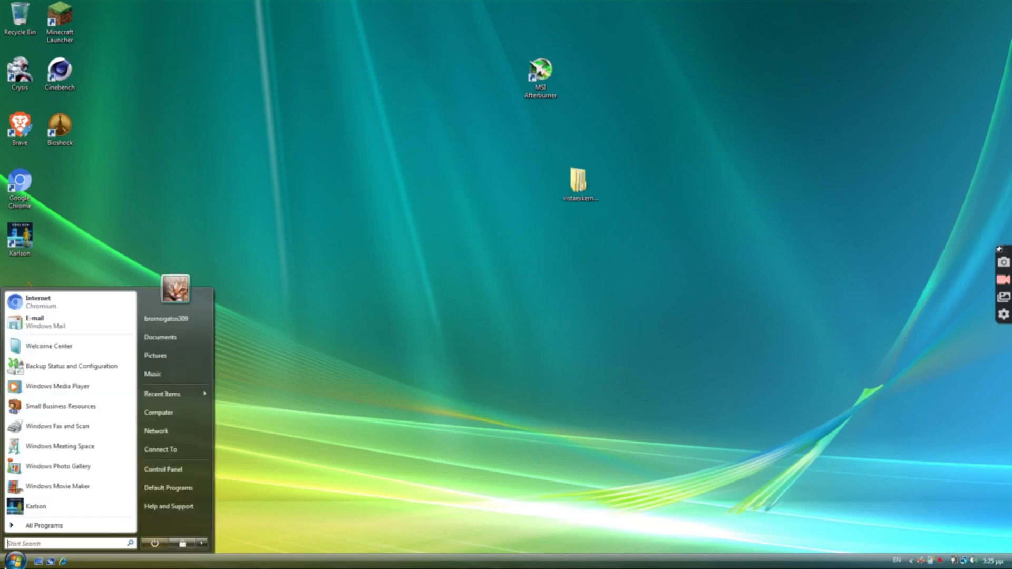
right_click(174, 422)
click(210, 522)
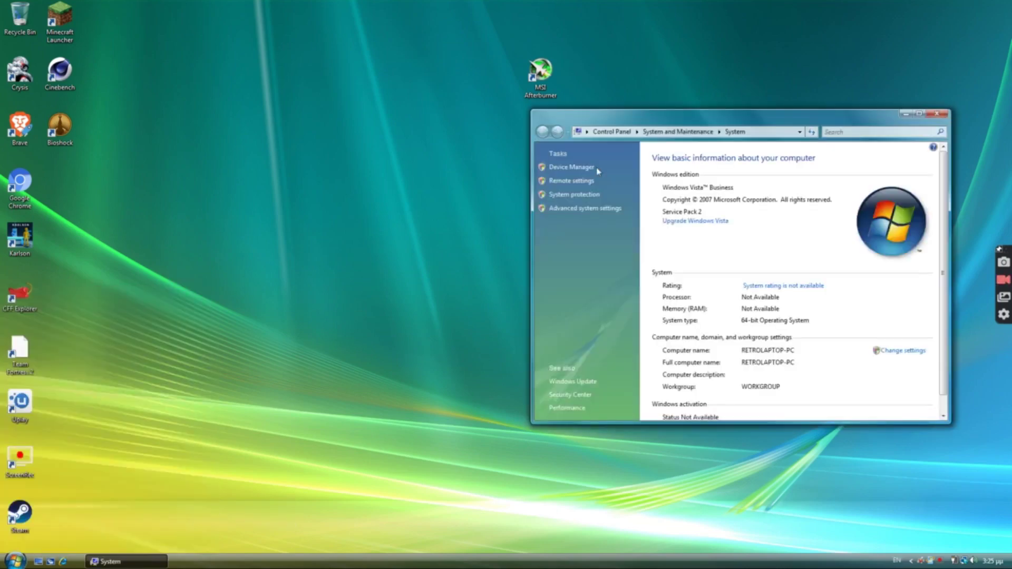
drag(685, 114, 519, 130)
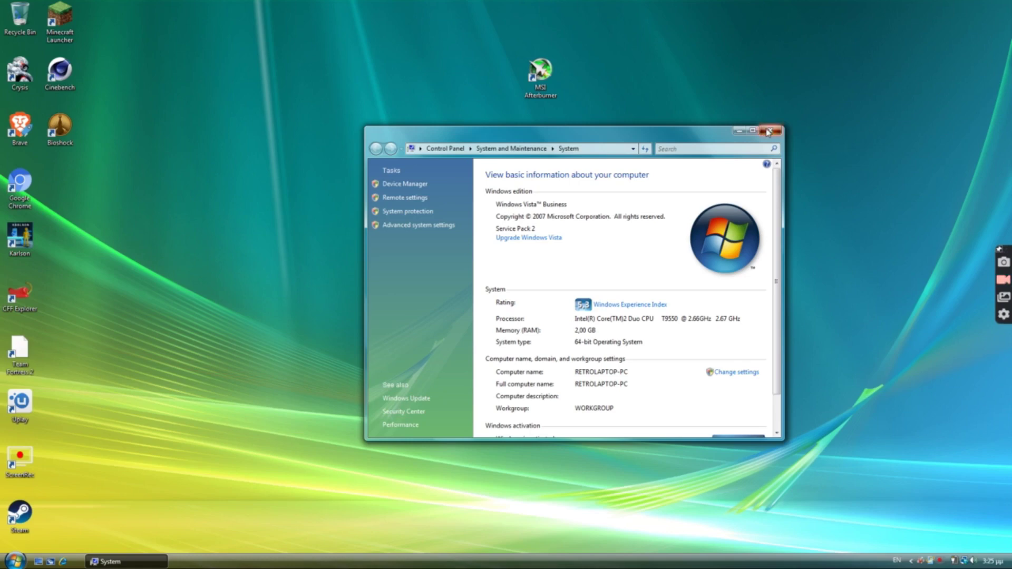
- Close the System window and open the setup folder on the desktop, centring it
click(769, 132)
click(600, 195)
double_click(598, 200)
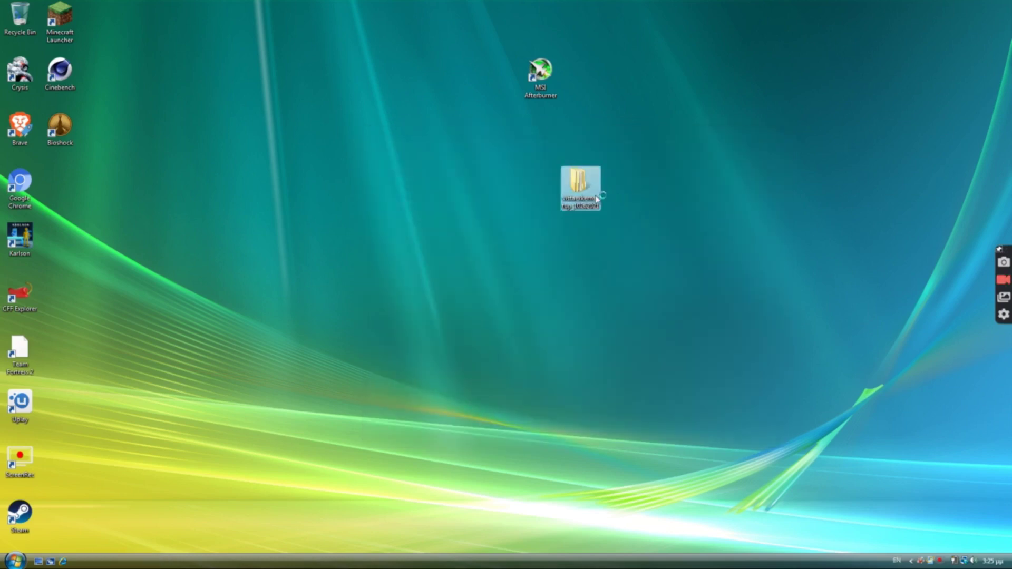
drag(685, 140, 483, 141)
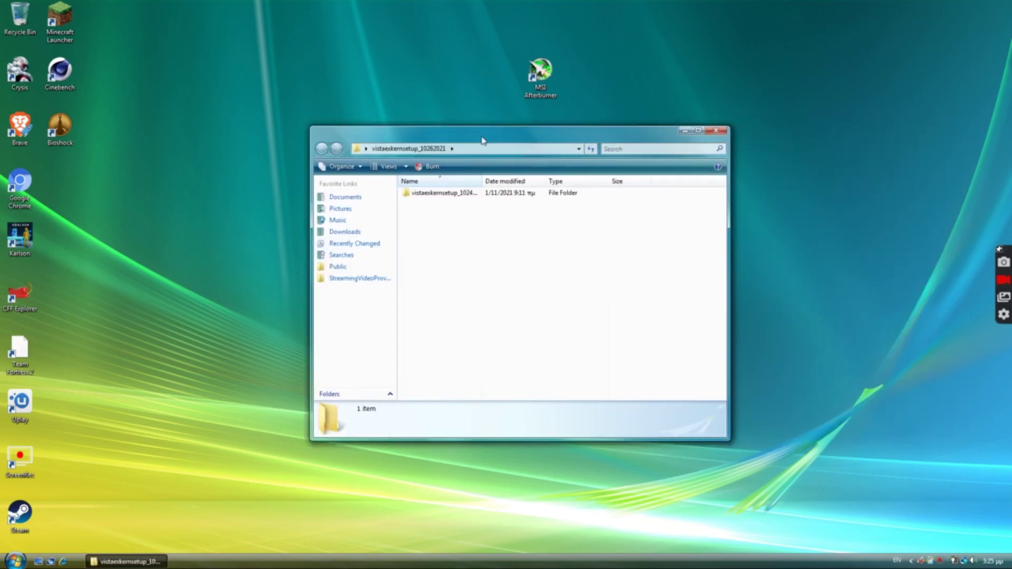
- Open the vistaexkernsetup_10242021 subfolder and select, then deselect, all 17 files
double_click(513, 193)
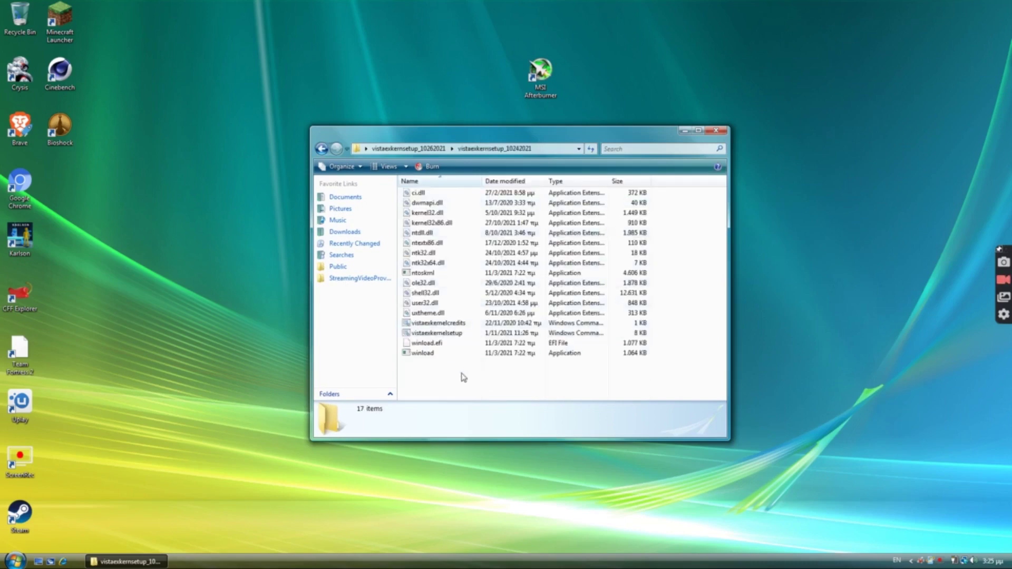
drag(464, 378, 505, 176)
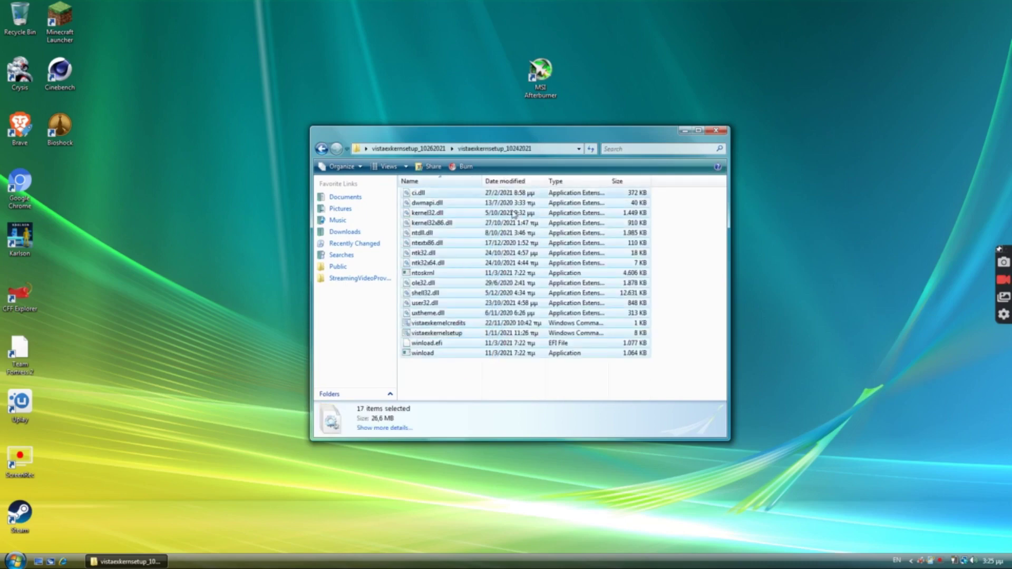
click(675, 203)
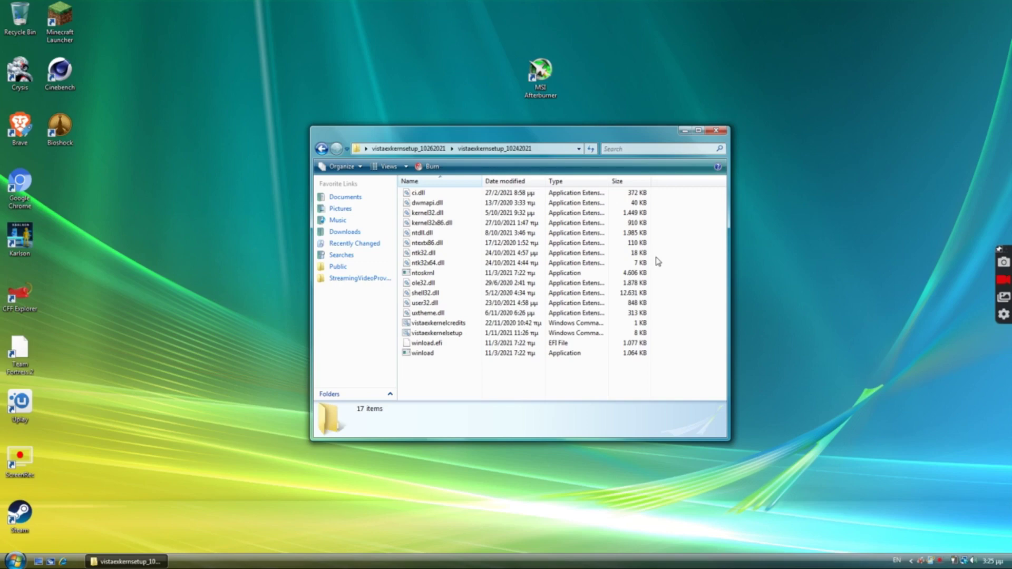
- Minimize Explorer, search ximonite.com in Chromium, visit its KernelXE page, then start a new tab
click(685, 131)
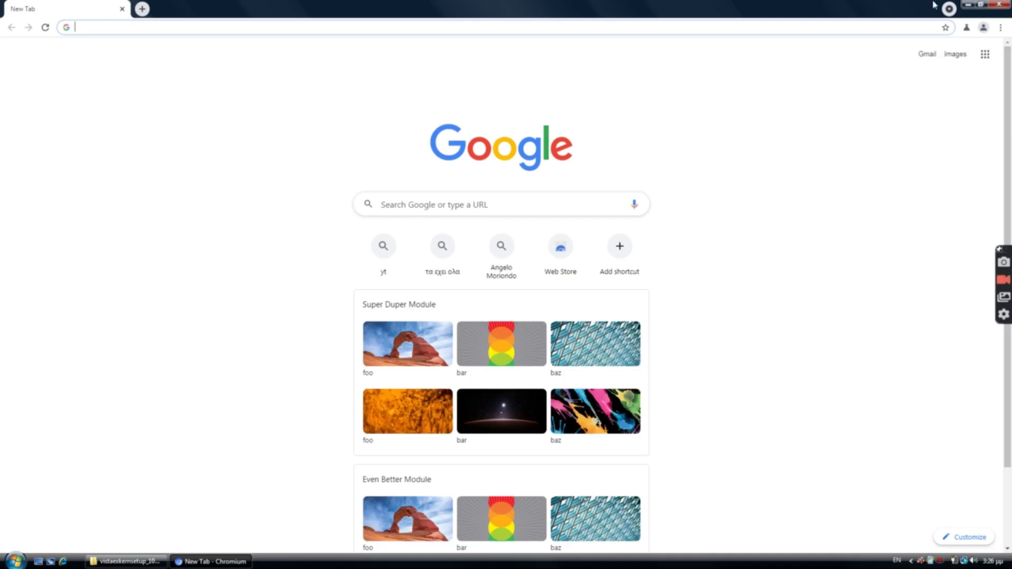
click(573, 202)
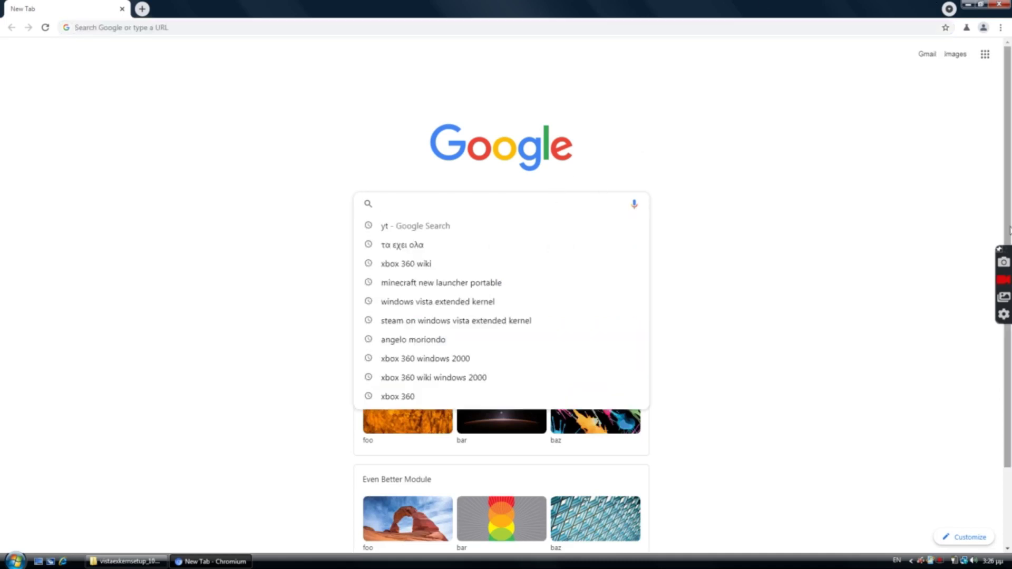
text(xi)
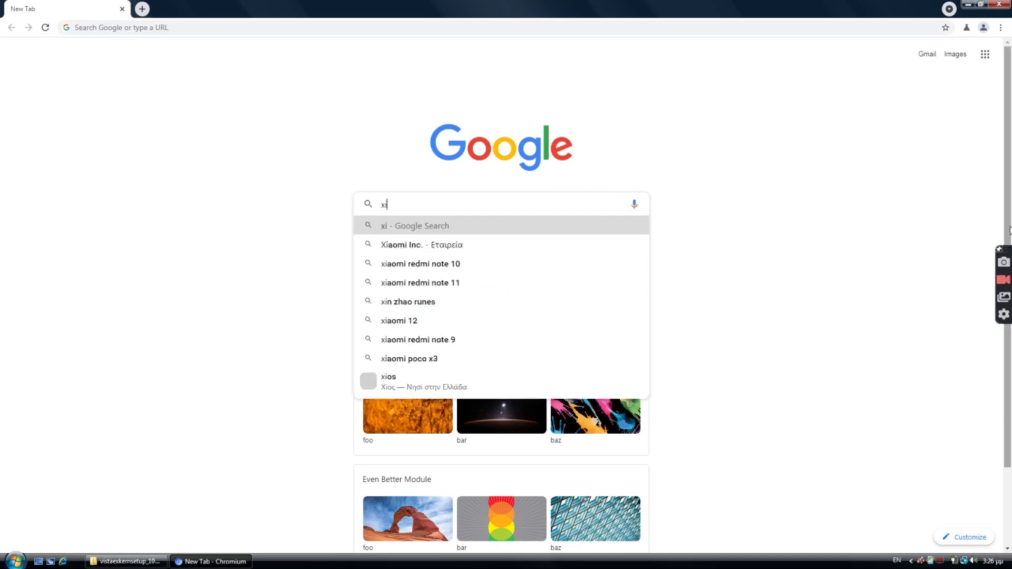
text(monite)
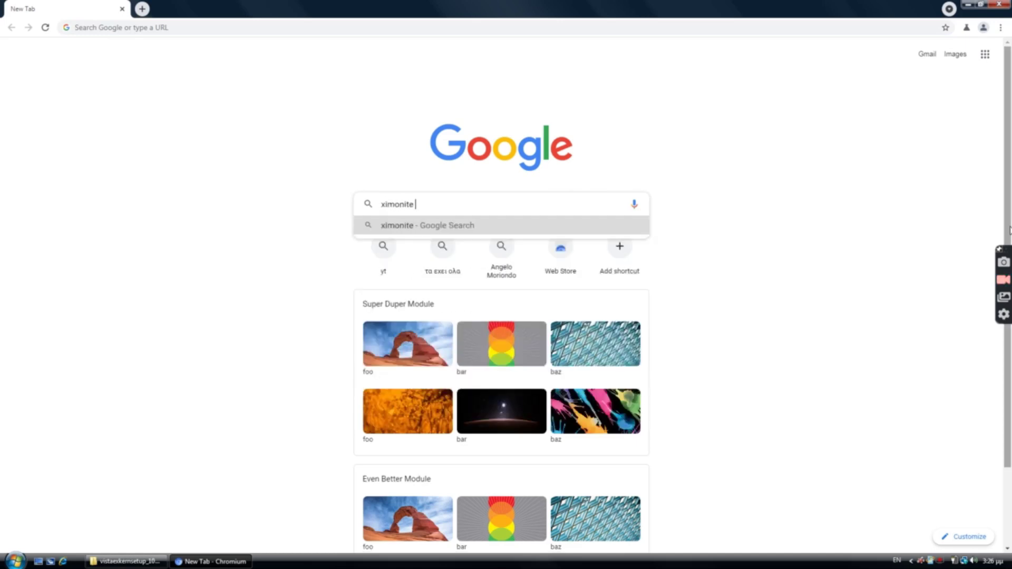
text(.com)
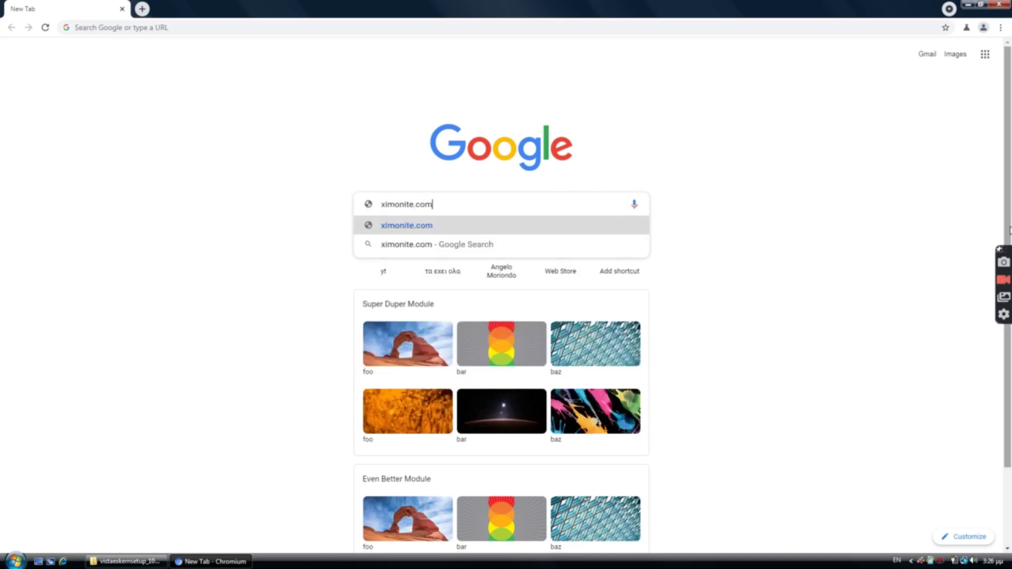
key(Return)
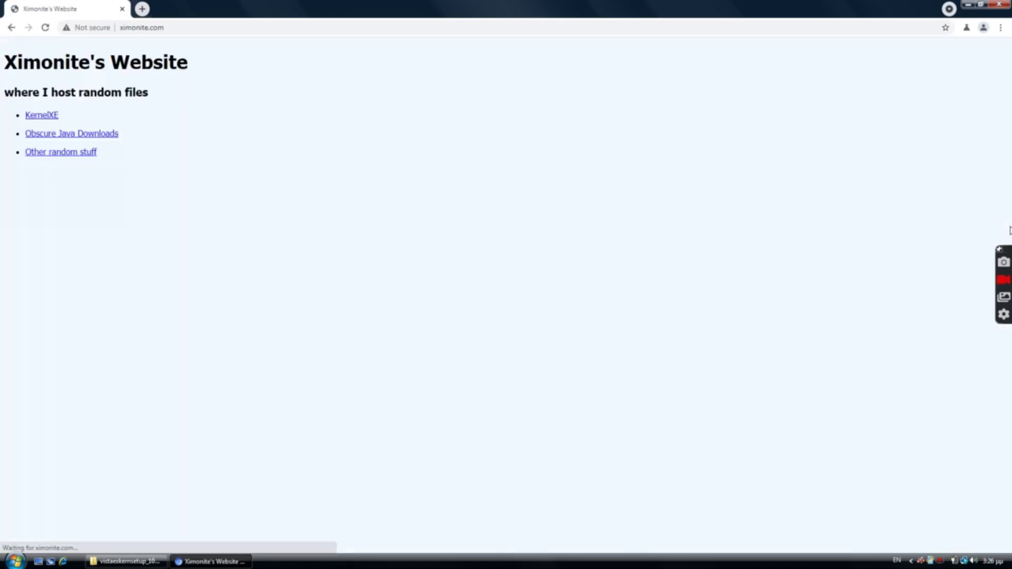
click(55, 117)
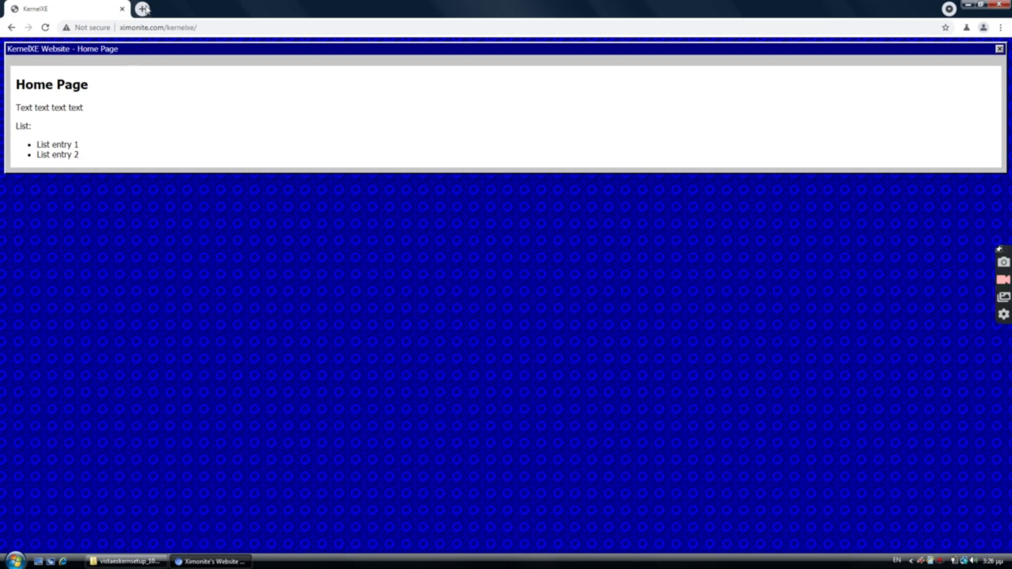
click(143, 8)
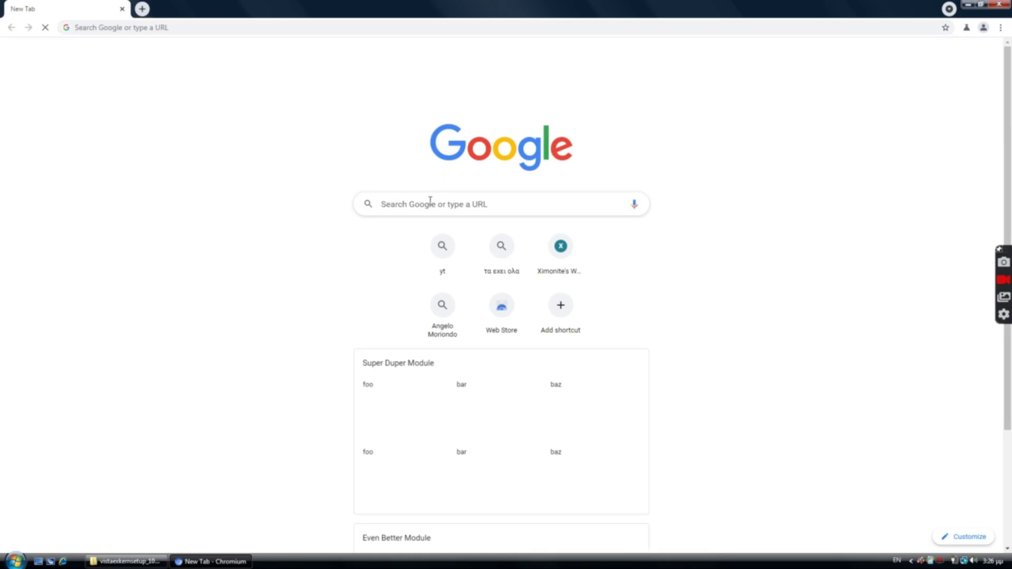
- Search Google for 'vista extended kernel download', then refine the query by adding 'ximonite'
click(251, 28)
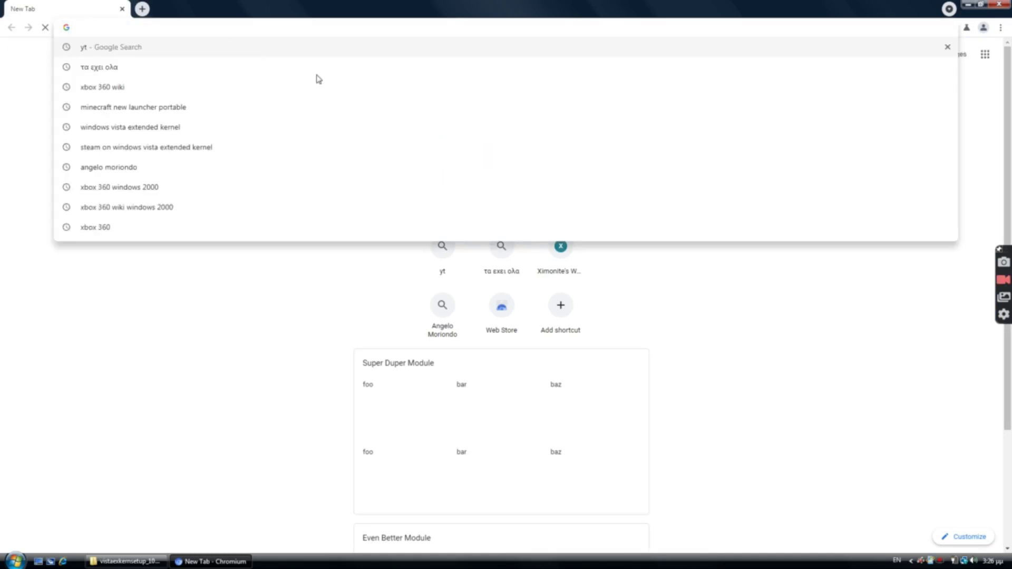
text(v)
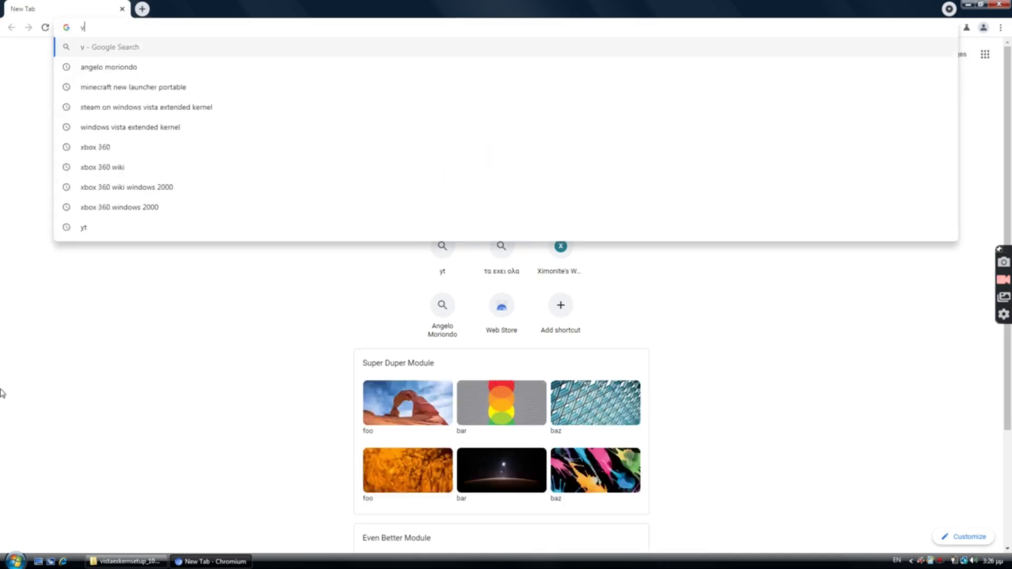
text(ista extenn)
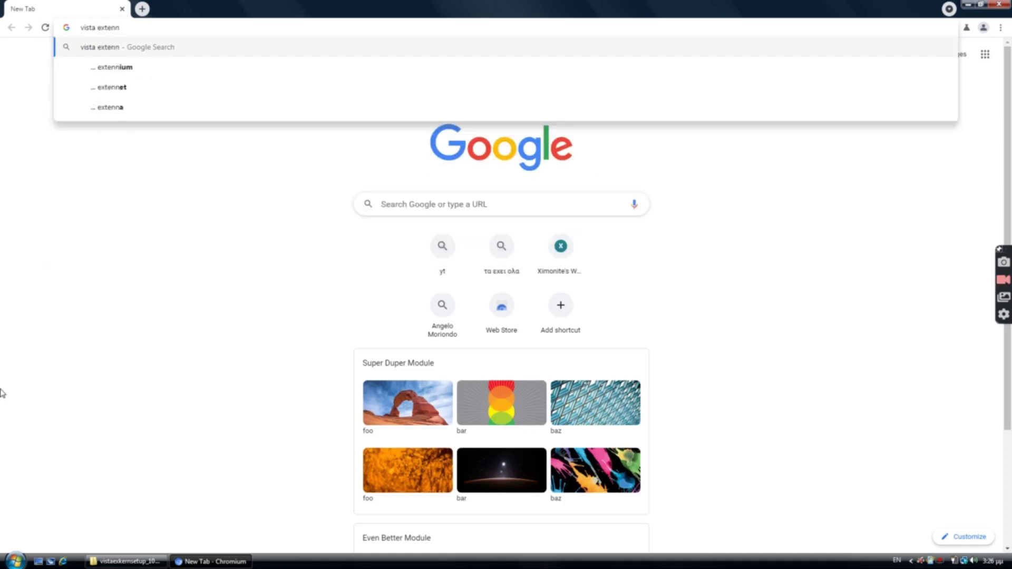
key(BackSpace)
text(ded)
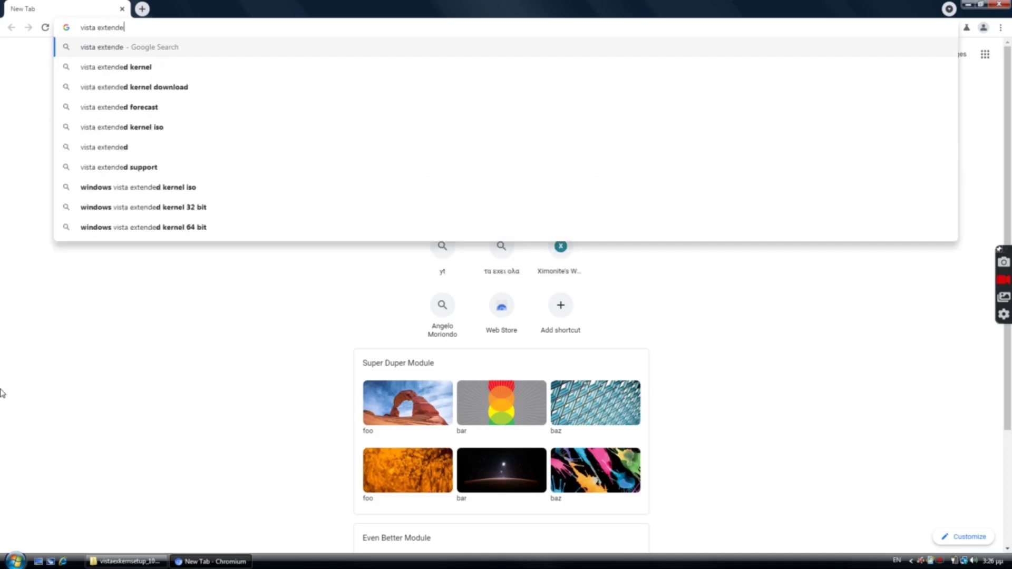
click(157, 88)
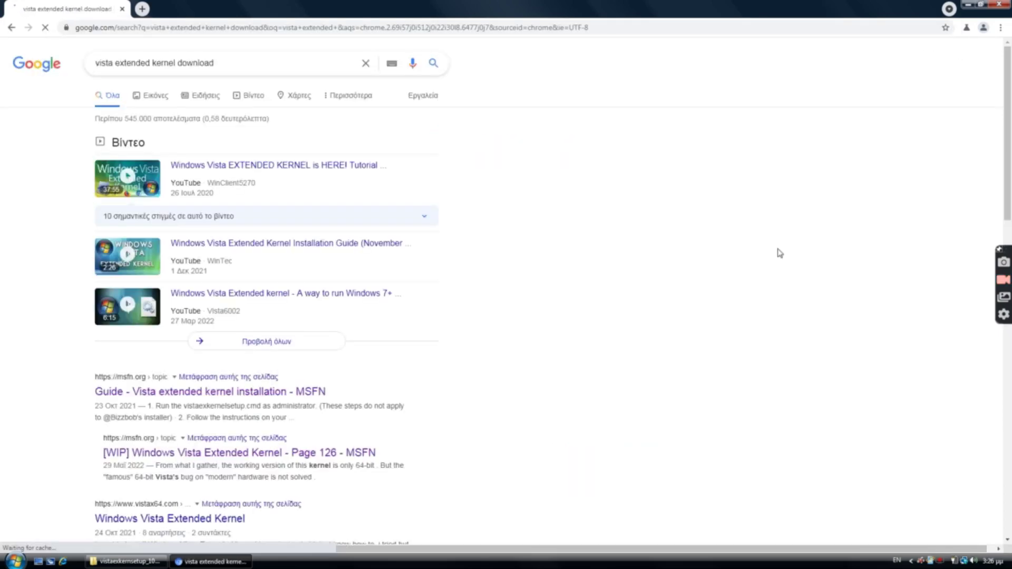
mouse_move(1010, 119)
mouse_down()
mouse_move(1010, 297)
mouse_move(1009, 120)
mouse_up()
click(289, 69)
text(x)
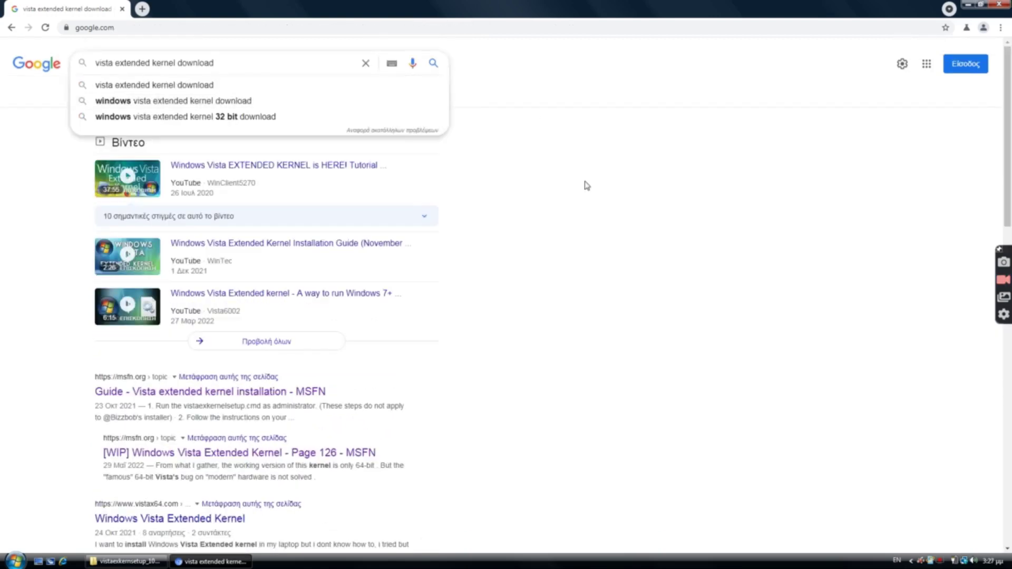
text(imonite)
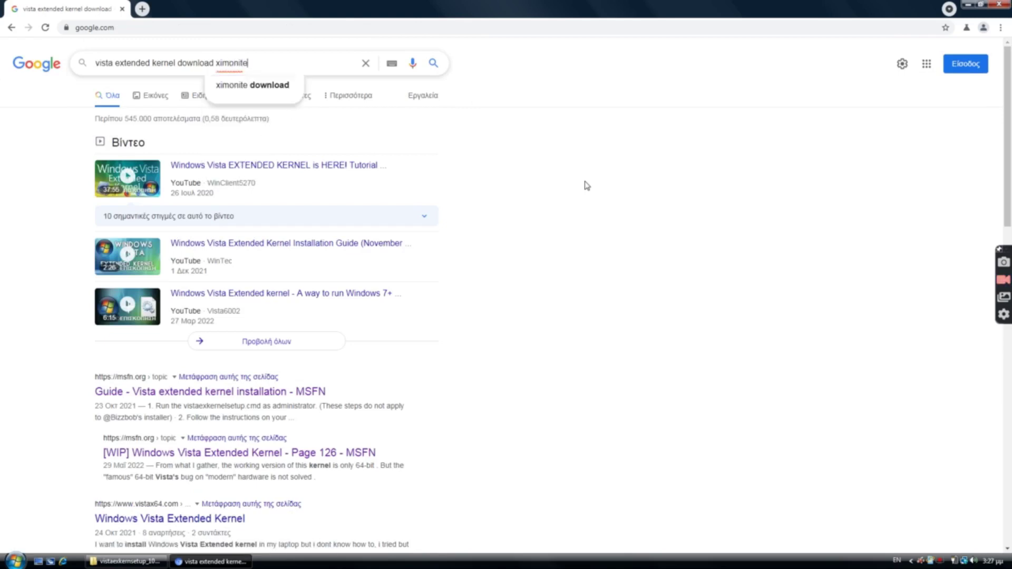
key(Return)
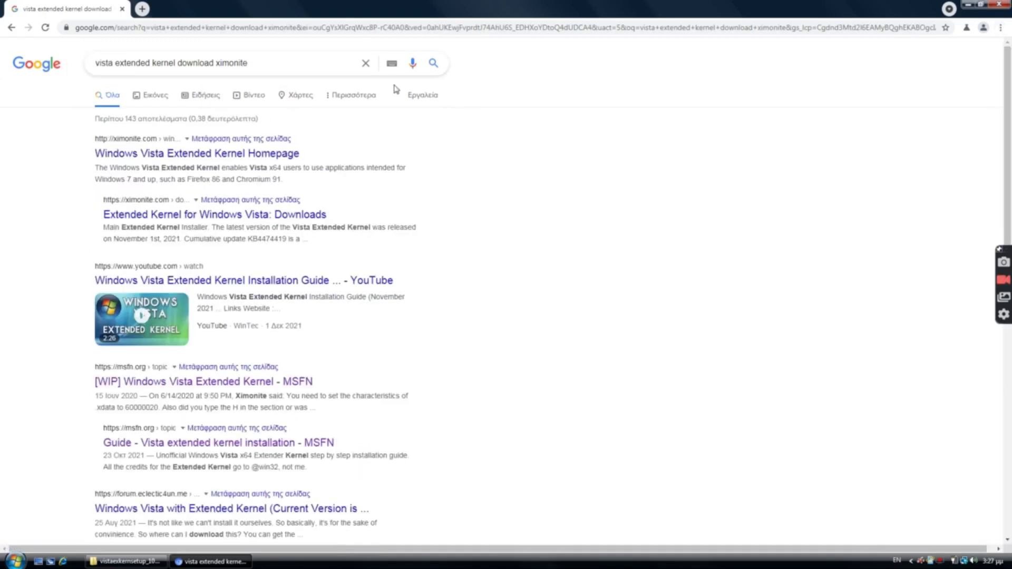
click(267, 156)
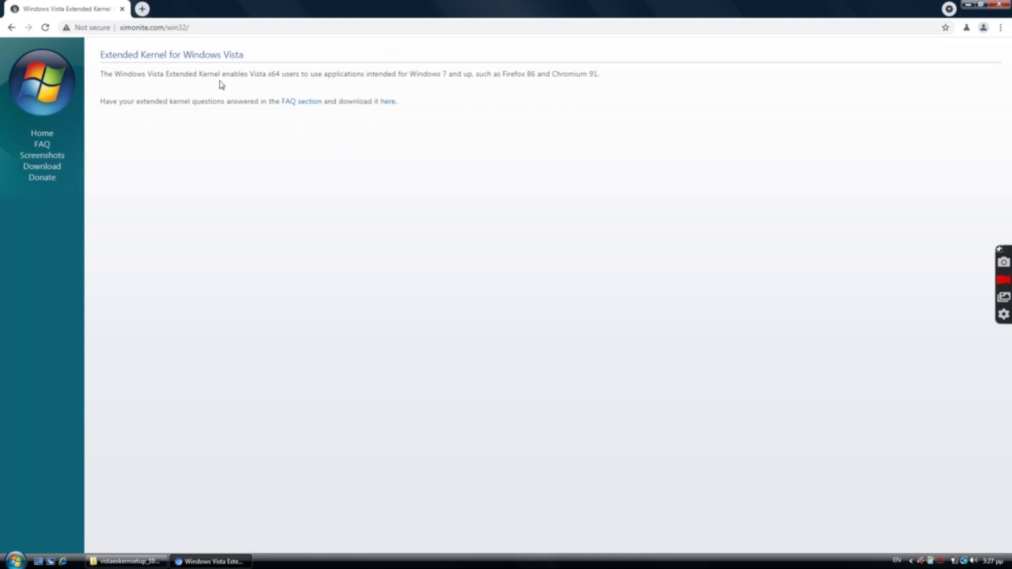
drag(104, 74, 249, 83)
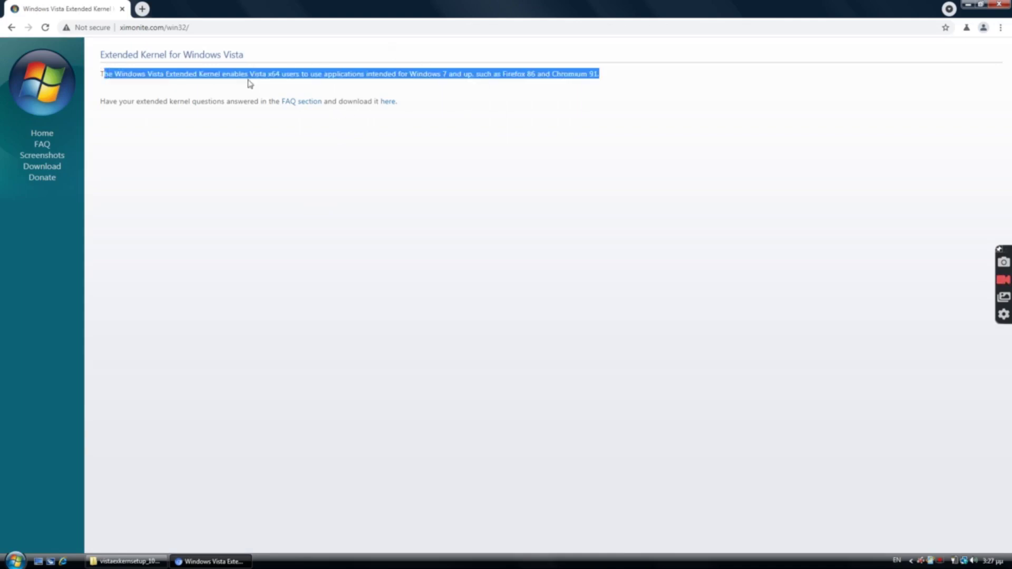
click(173, 96)
drag(113, 77, 201, 86)
click(244, 85)
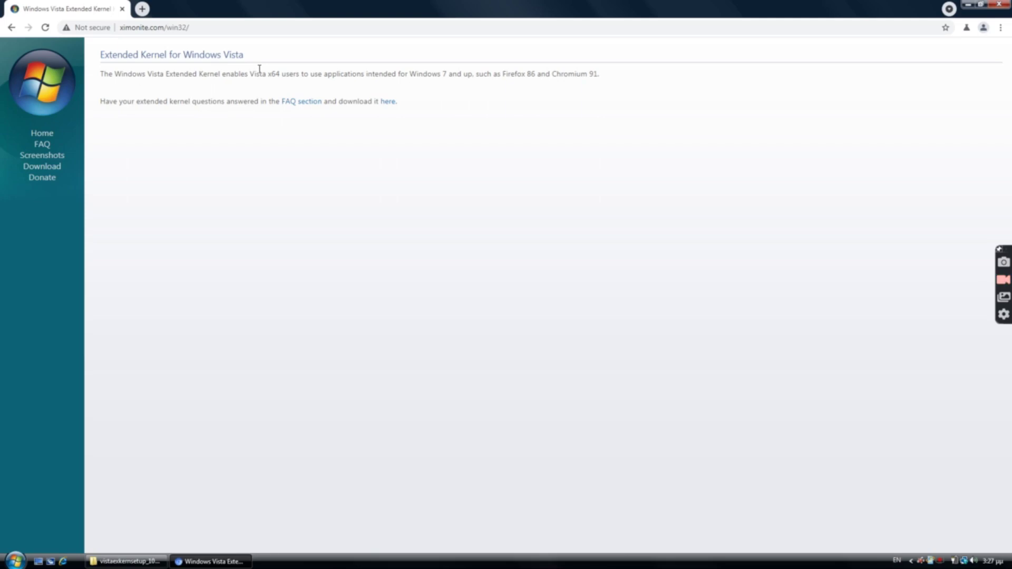
drag(322, 74, 348, 87)
drag(410, 75, 518, 86)
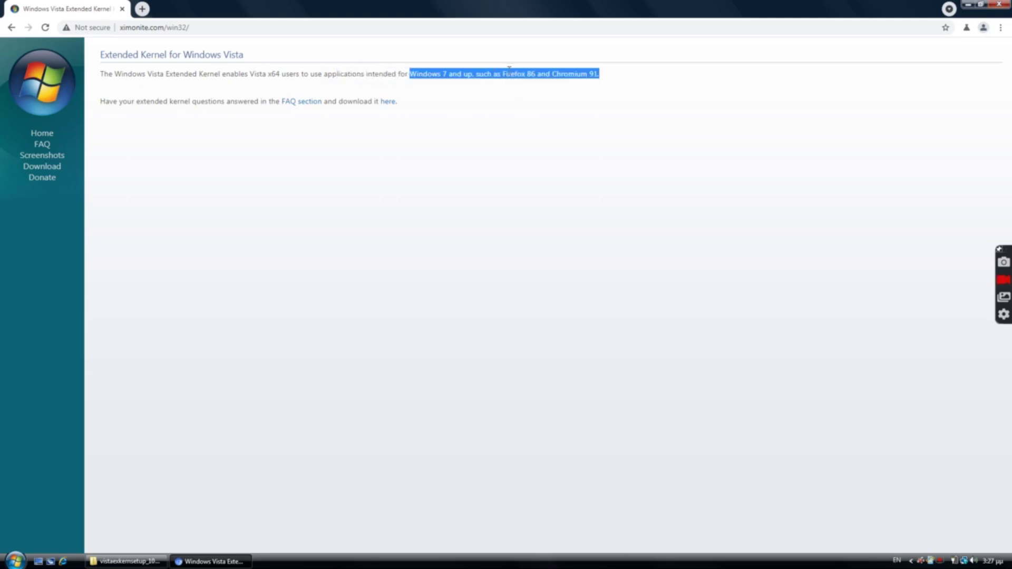
click(564, 74)
click(968, 5)
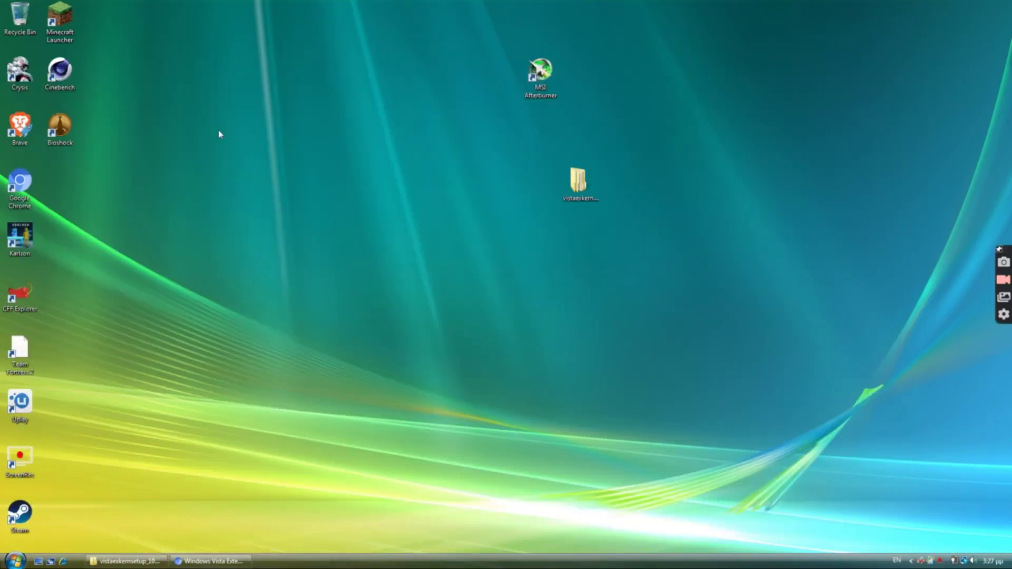
drag(66, 176, 160, 199)
click(222, 561)
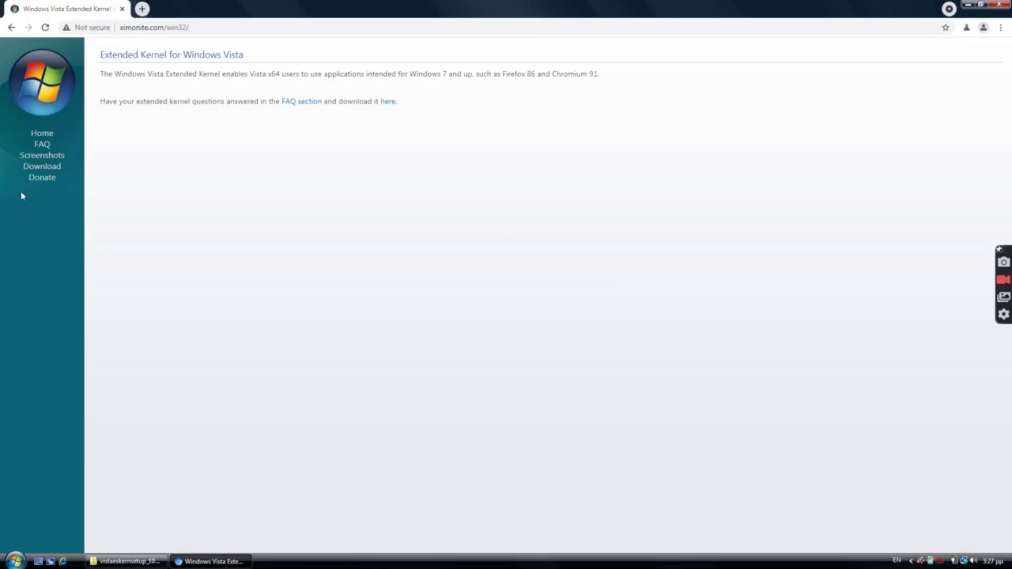
- Open the Download page for vistaexkernsetup_10262021.7z and highlight its KB4474419 prerequisite and warning notes
click(42, 167)
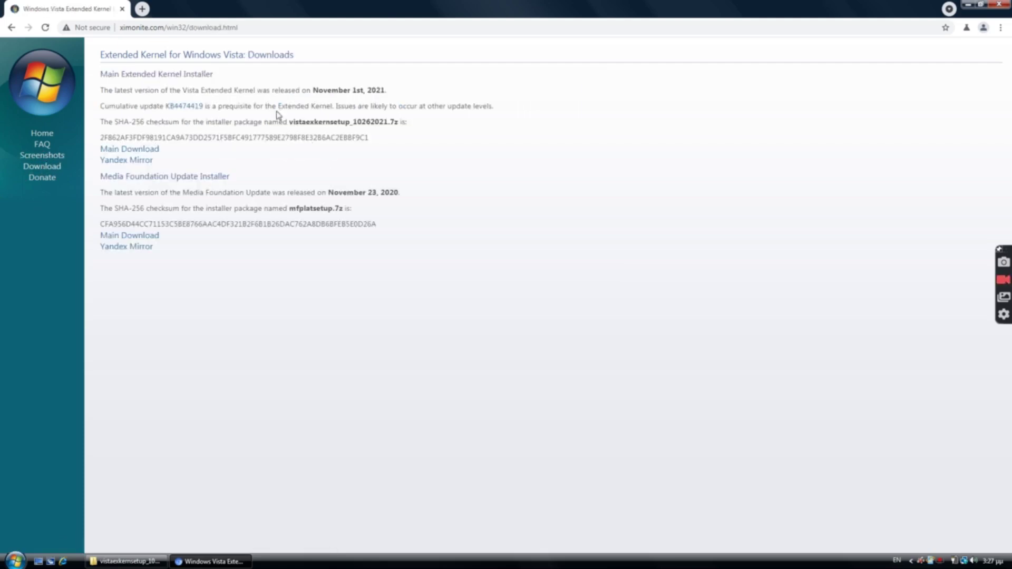
drag(109, 106, 249, 106)
click(248, 106)
drag(260, 106, 346, 106)
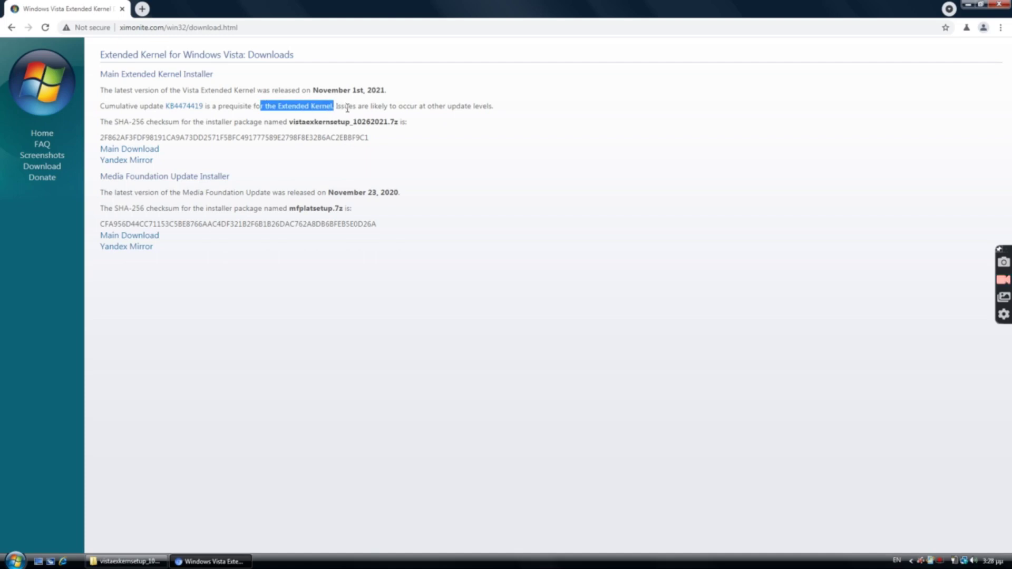
click(347, 109)
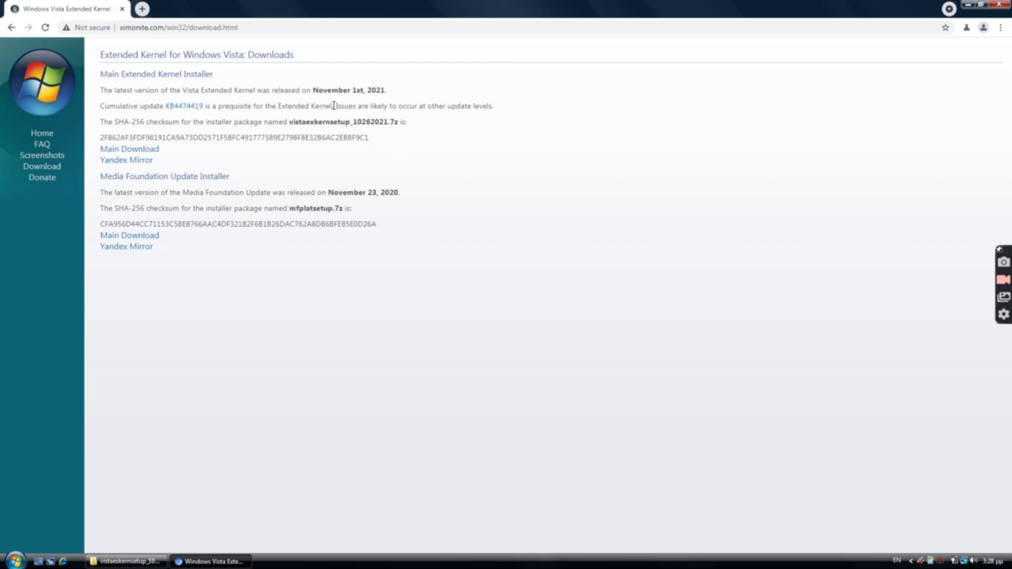
drag(334, 105, 495, 106)
click(494, 106)
drag(139, 105, 238, 106)
click(291, 115)
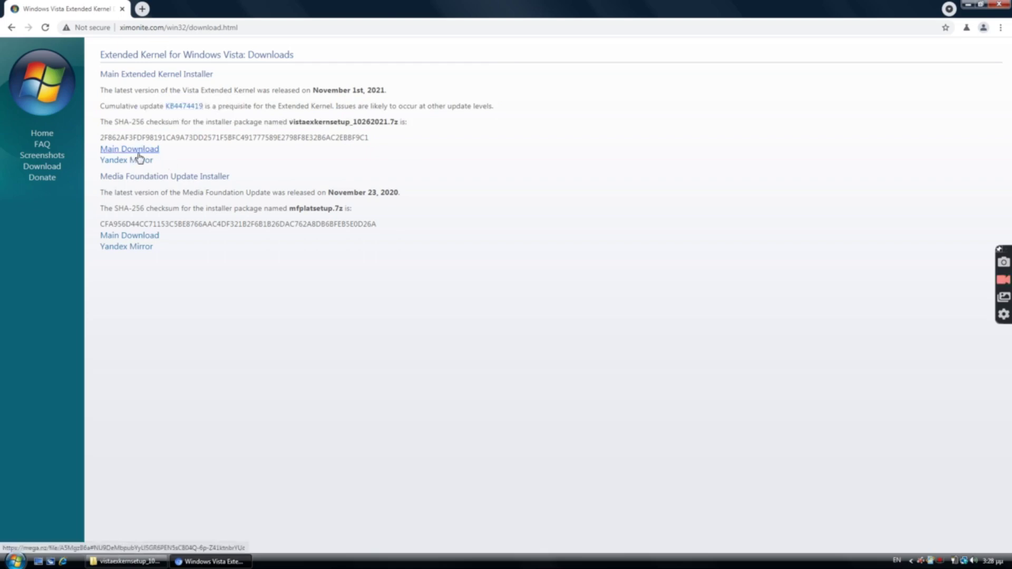
- Minimize Chromium, open vistaexkernsetup then vistaexkernsetup_10242021, and select the vistaexkernelsetup script
click(974, 4)
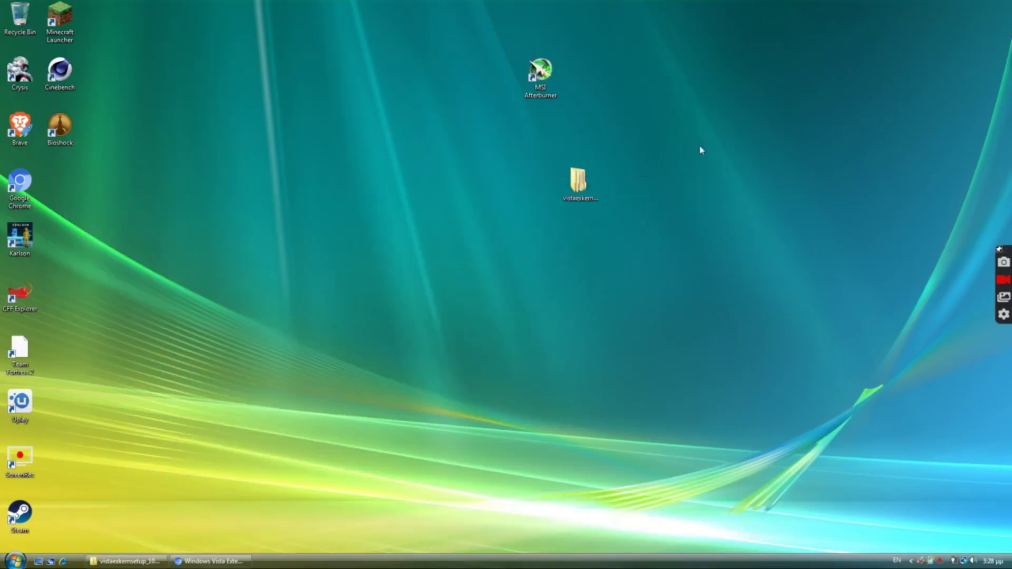
drag(694, 147, 488, 287)
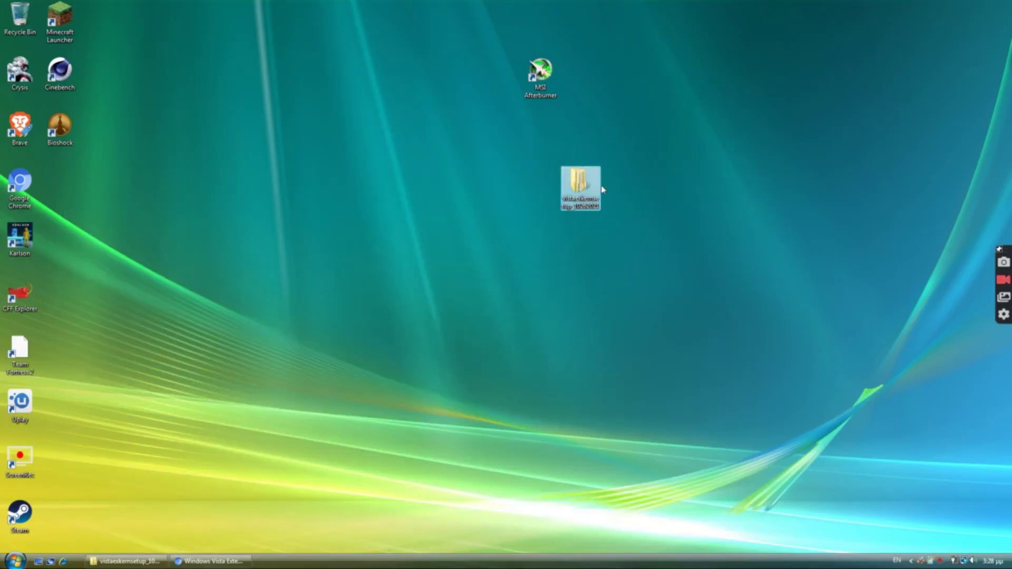
double_click(596, 210)
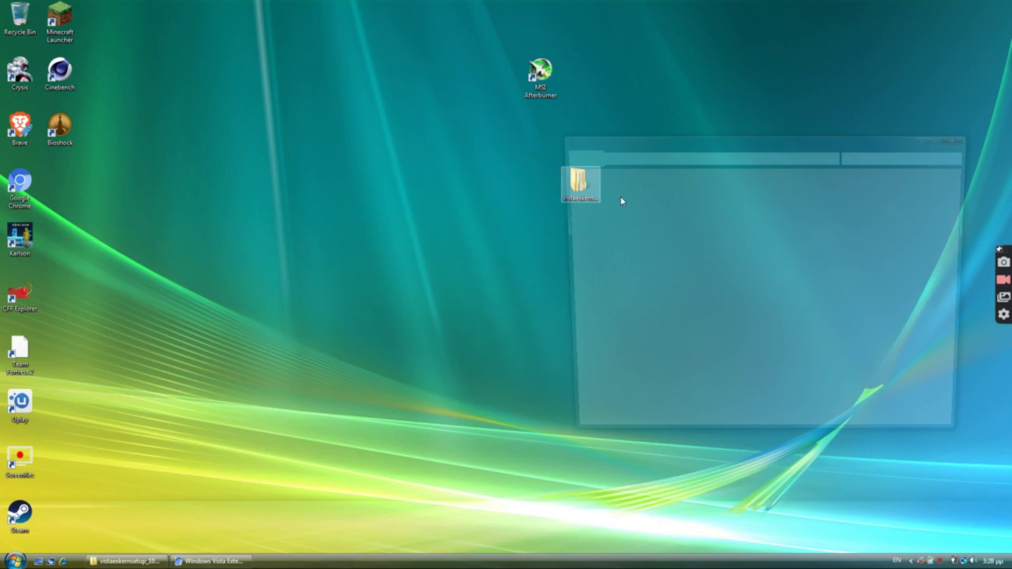
double_click(680, 200)
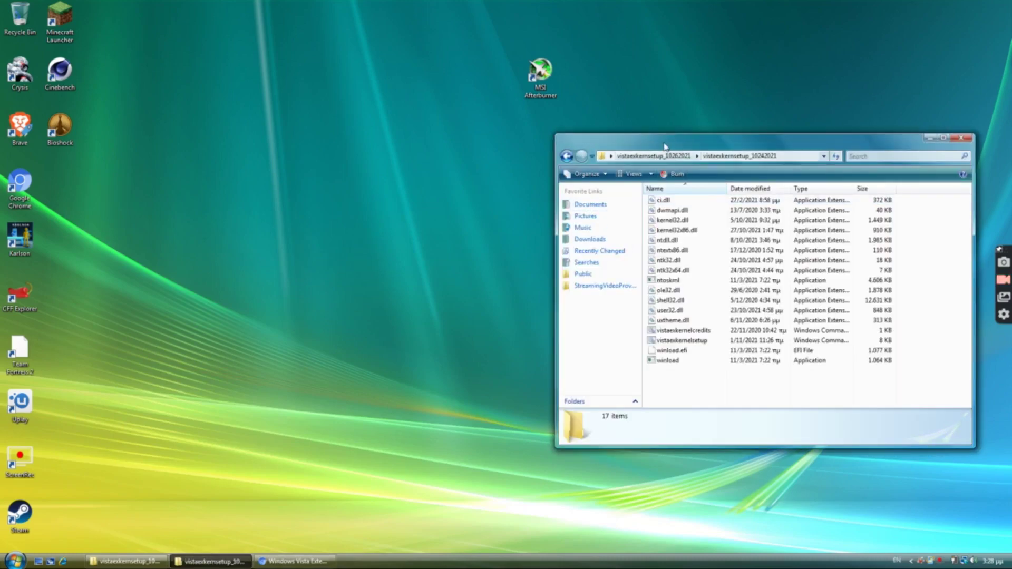
drag(659, 140, 488, 104)
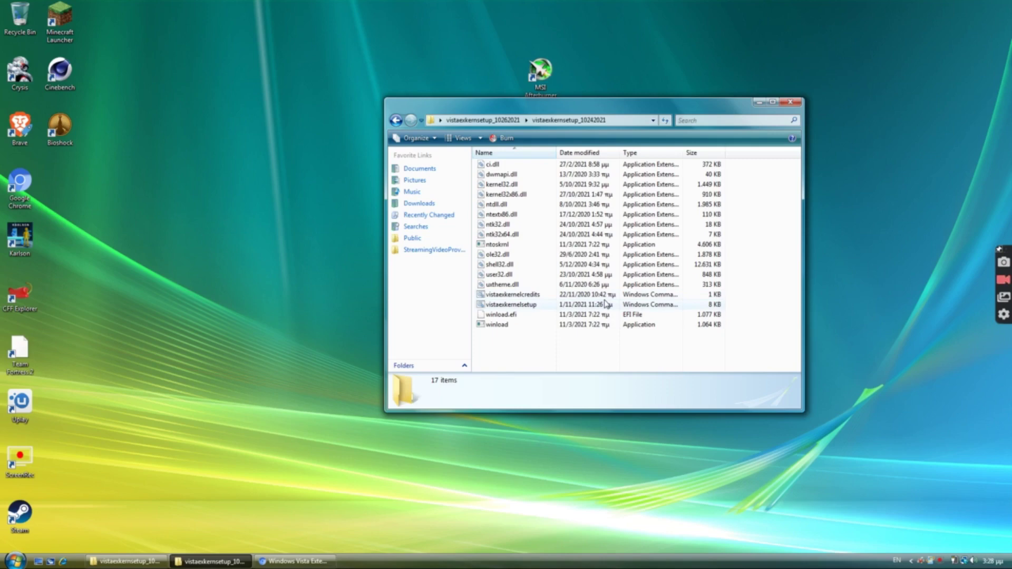
click(530, 295)
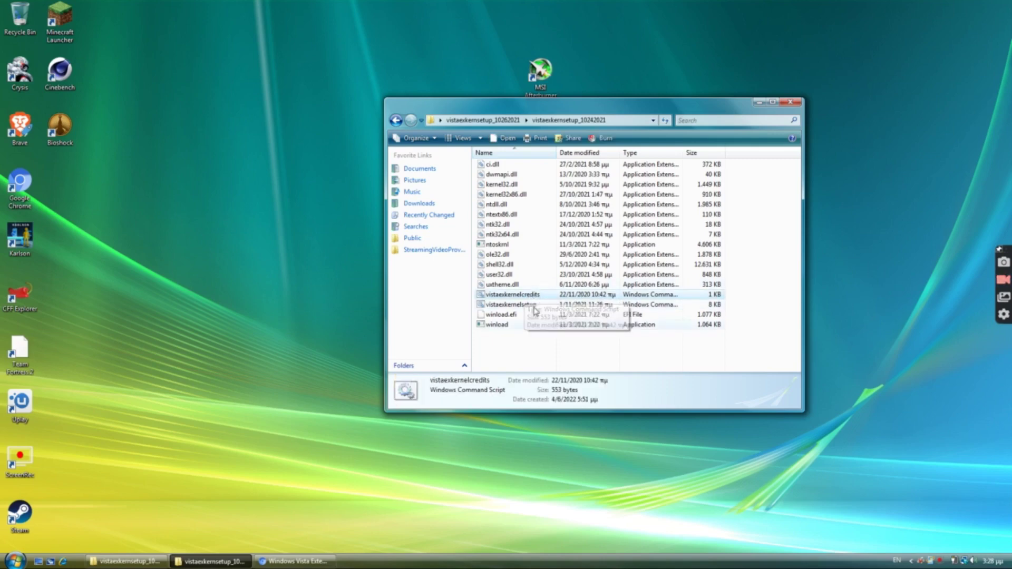
click(519, 305)
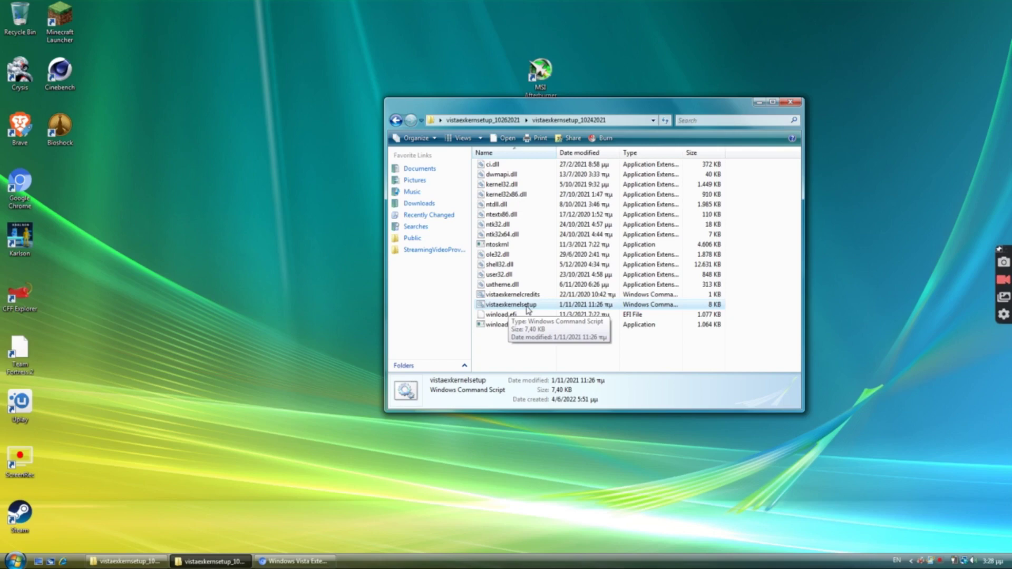
- Run the vistaexkernelsetup script to launch the Extended Kernel Setup console
double_click(528, 307)
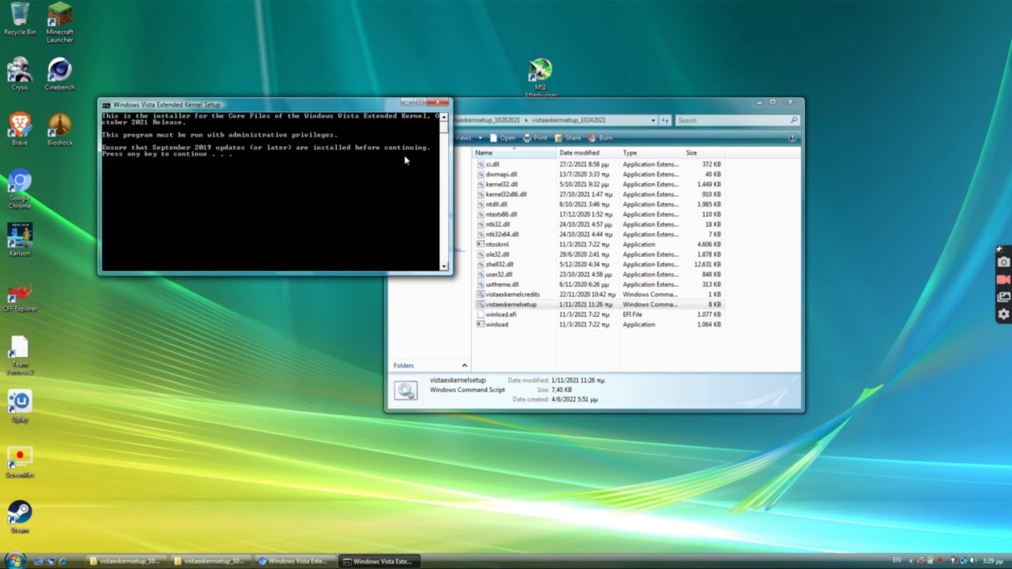
- Bring the downloads page forward, highlight the KB4474419 prerequisite sentence, then minimize Chromium
click(326, 562)
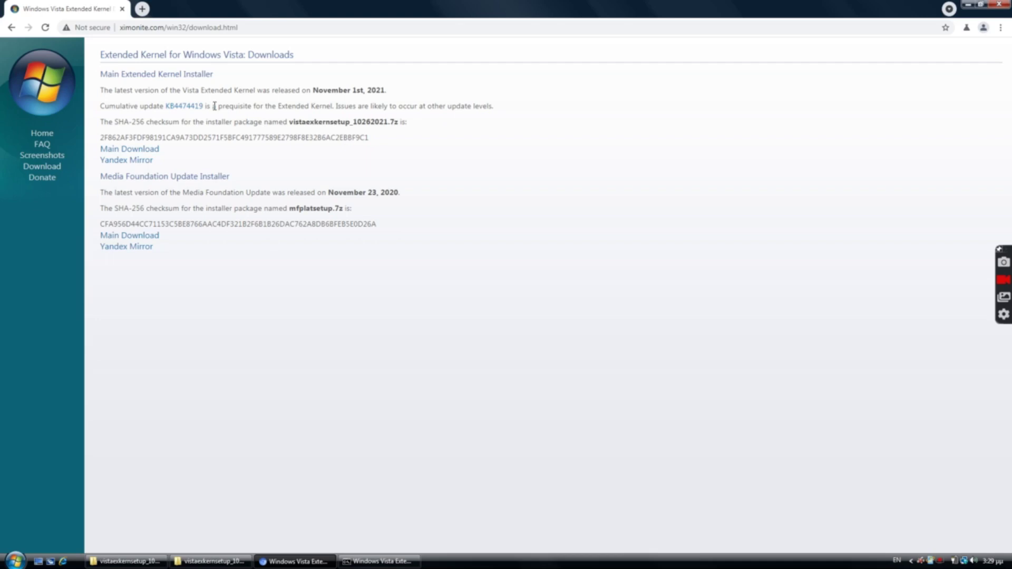
drag(144, 106, 312, 102)
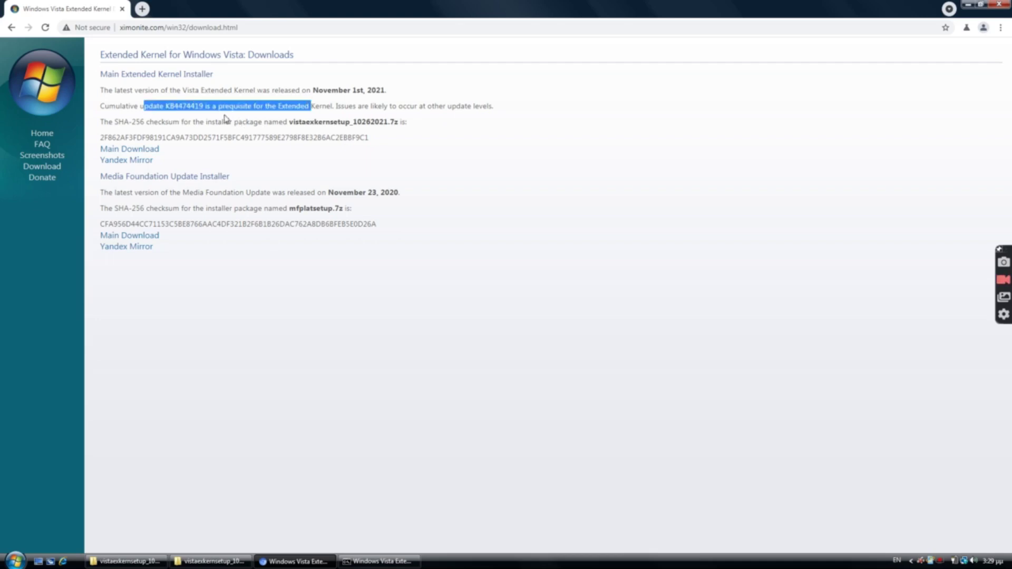
click(250, 118)
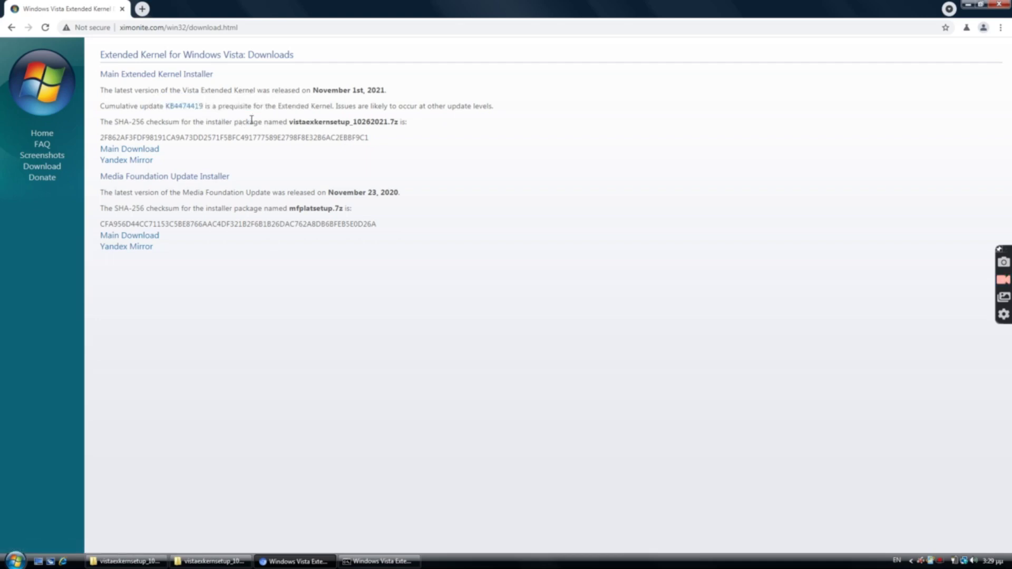
click(967, 4)
drag(144, 110, 157, 109)
- Position the setup console beside the folder window, select vistaexkernelsetup, and open the Start menu
click(968, 5)
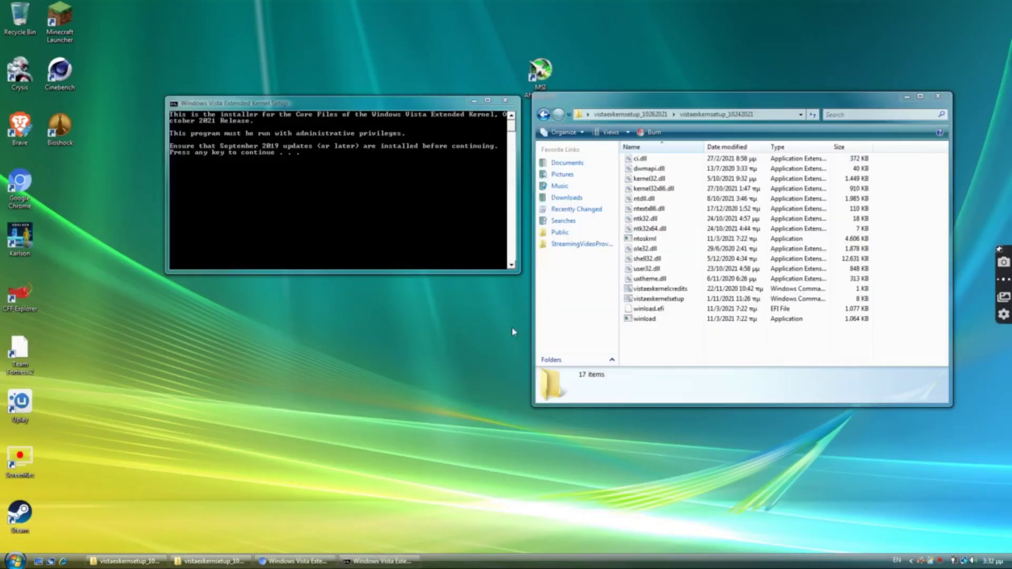
drag(399, 97, 398, 100)
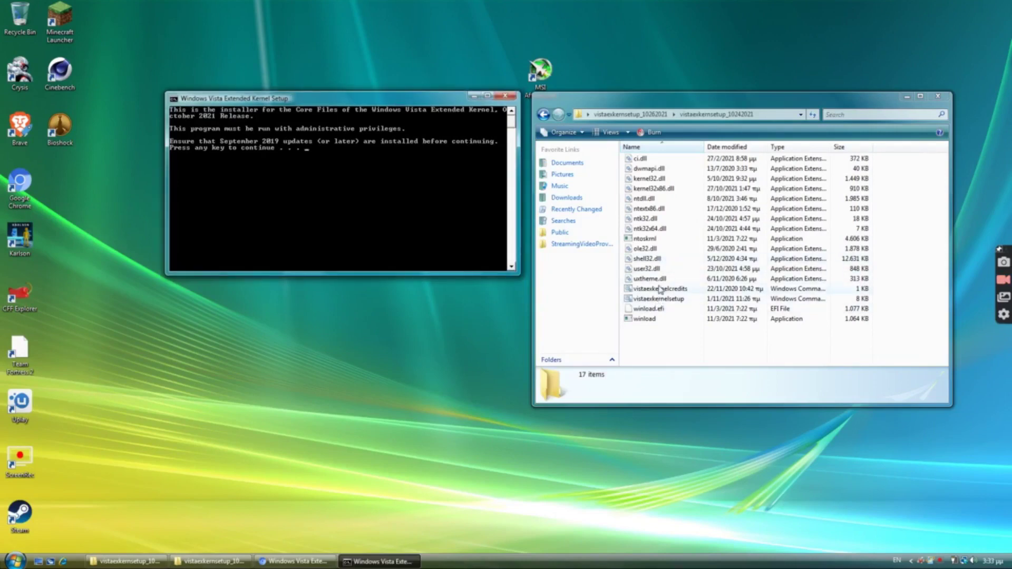
click(788, 300)
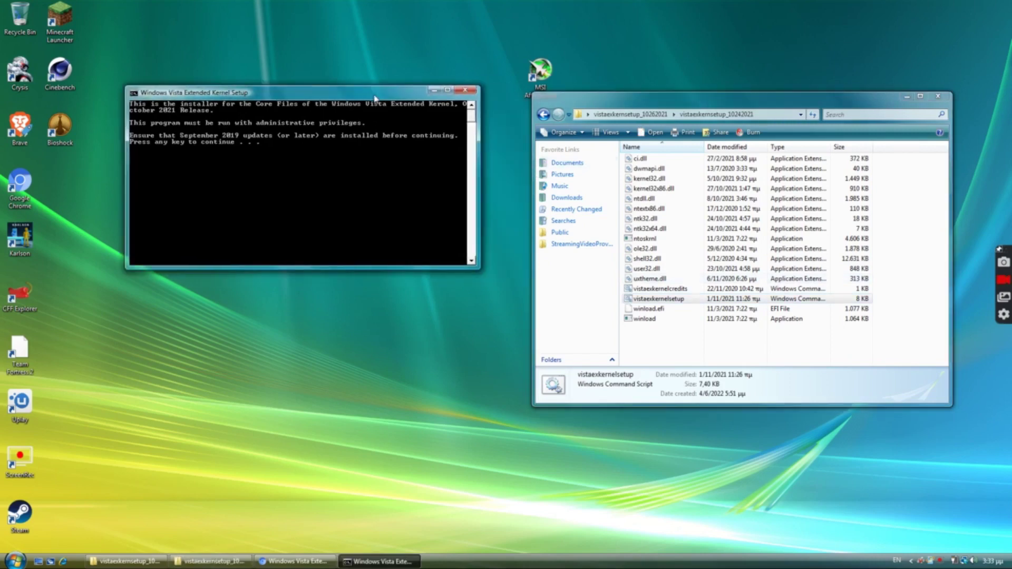
drag(412, 100, 373, 95)
drag(374, 96, 373, 108)
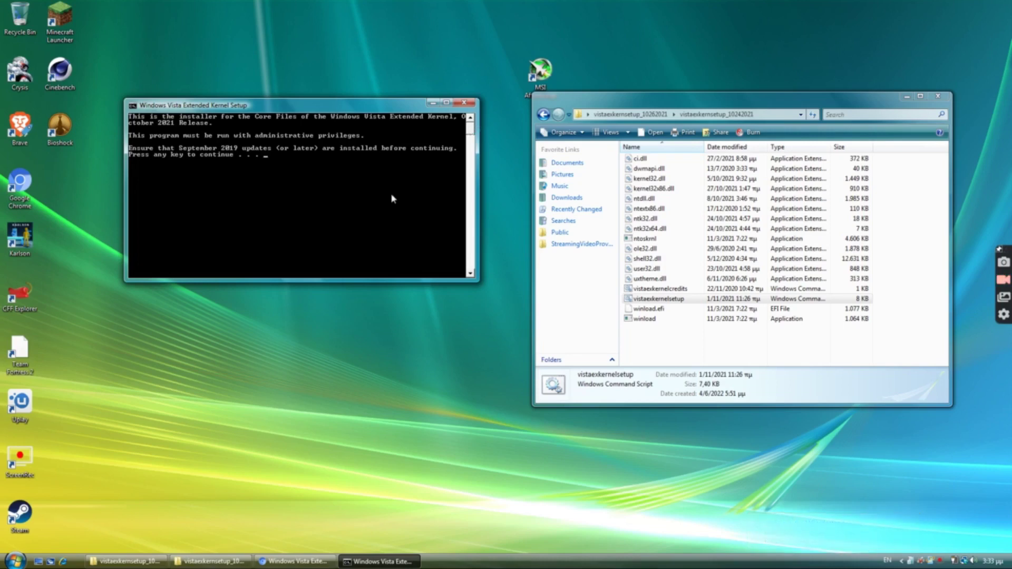
click(15, 561)
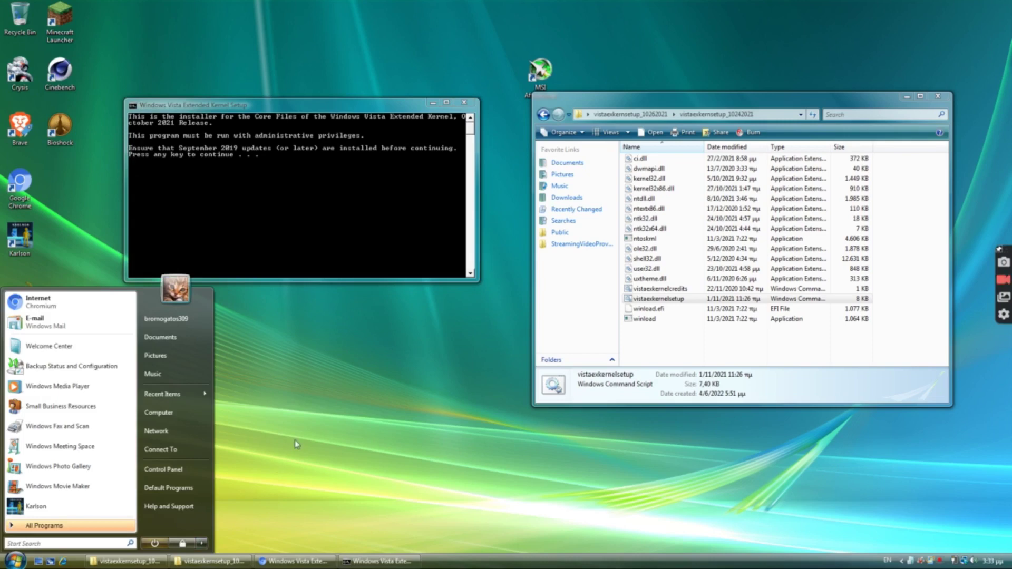
- Close and reopen the Start menu, view the Restart power options, then dismiss them without restarting
click(321, 387)
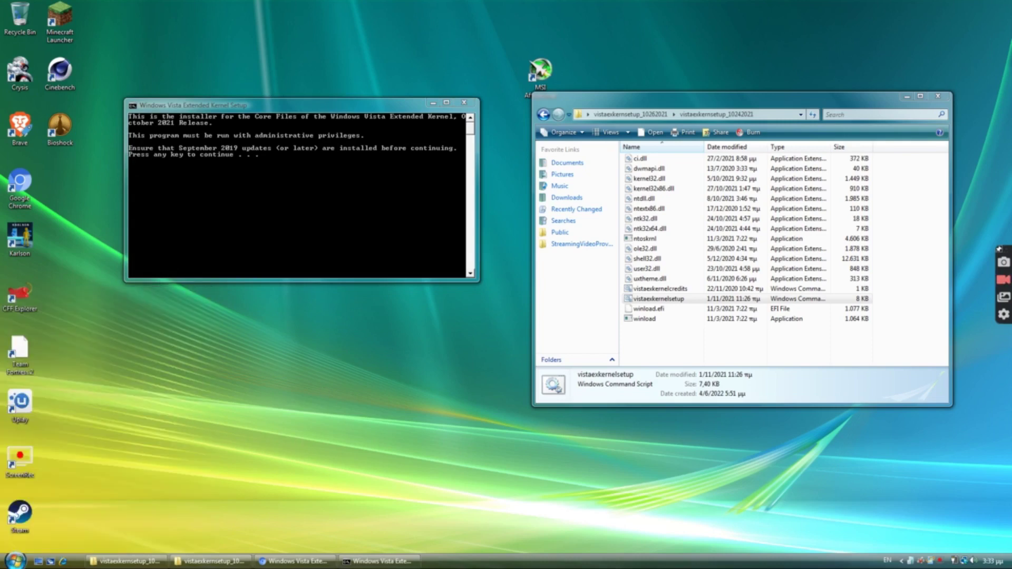
click(15, 560)
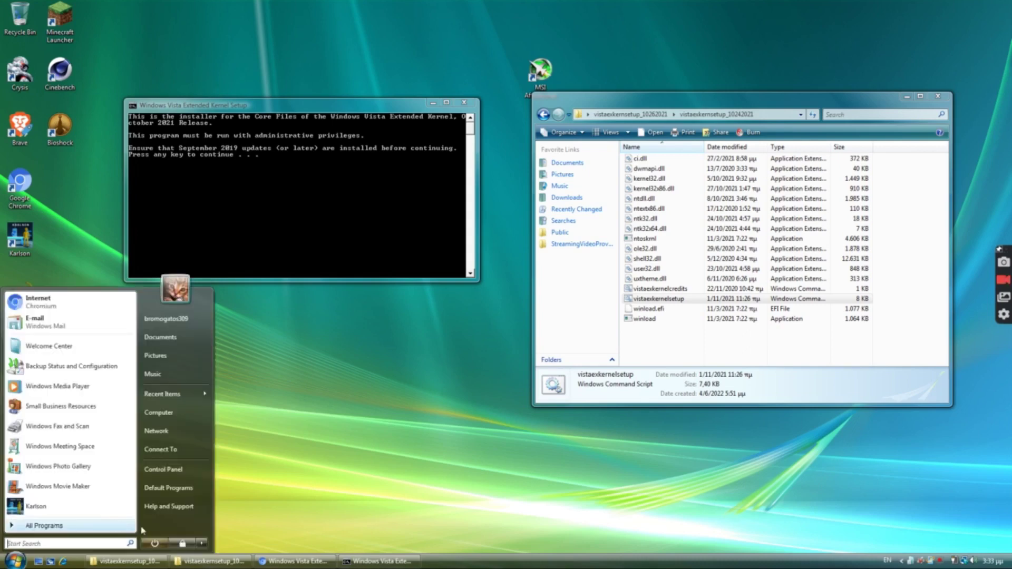
click(202, 544)
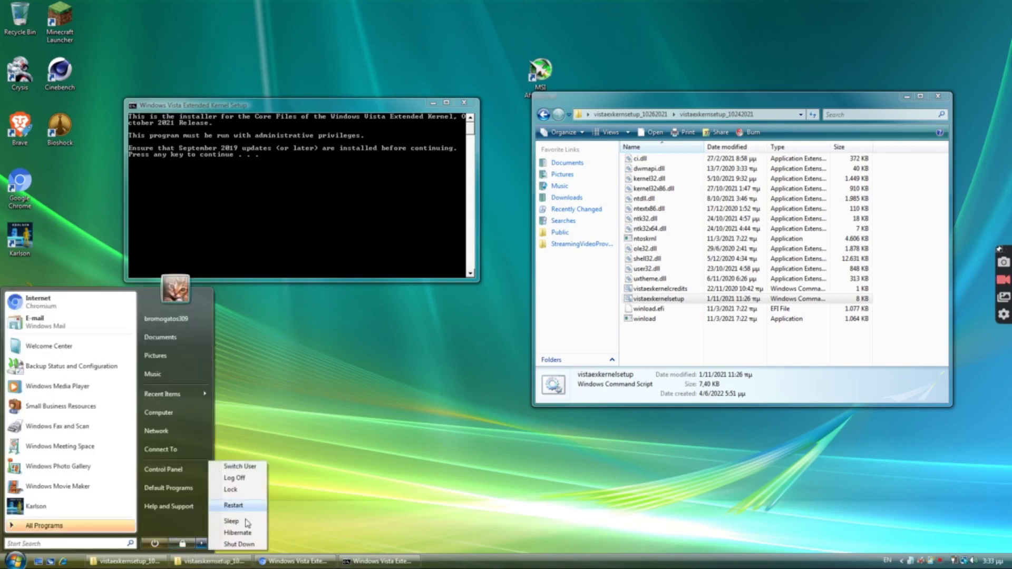
click(391, 443)
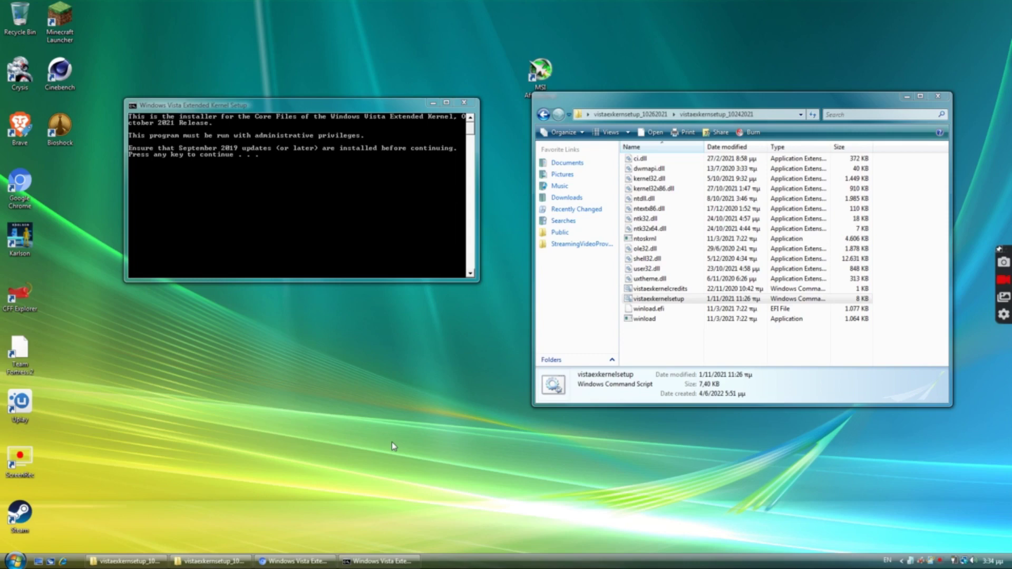
click(309, 109)
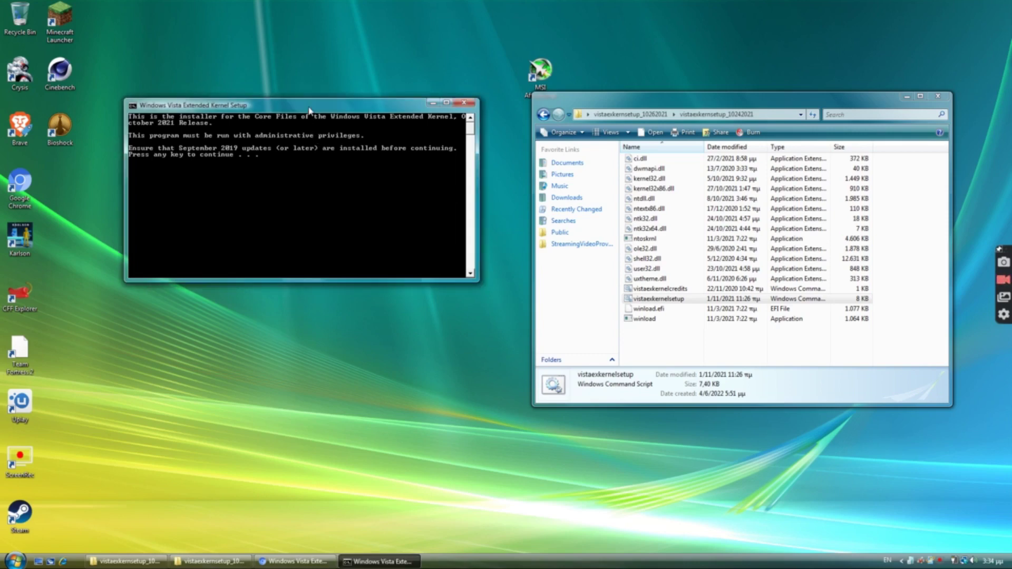